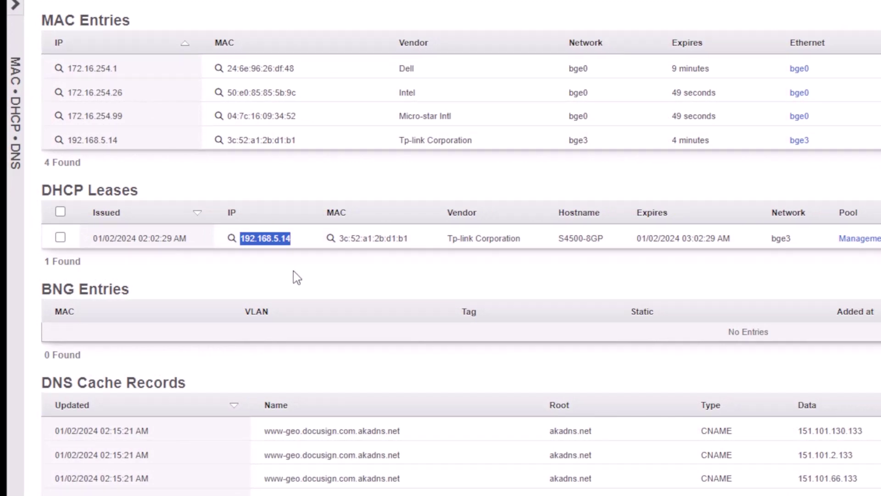
- Note the switch hostname S4500-8GP and leased IP 192.168.5.14, then go to Network > Wired
drag(561, 237, 608, 236)
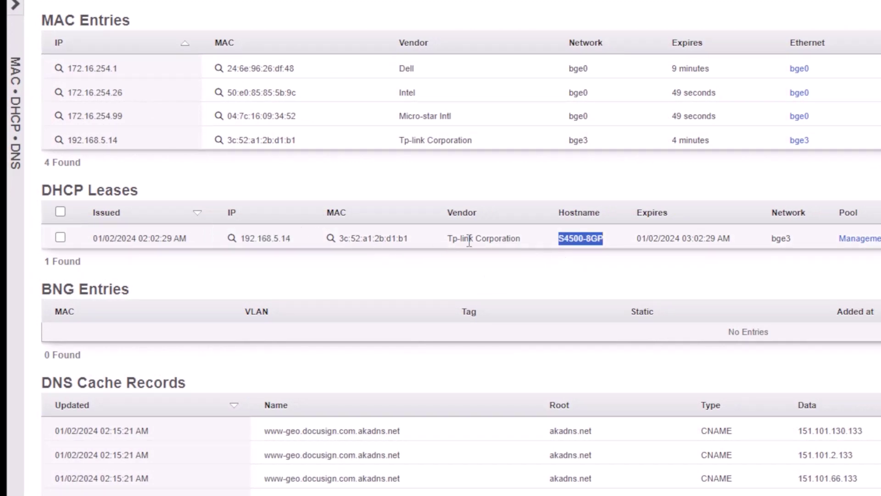
drag(294, 239, 239, 244)
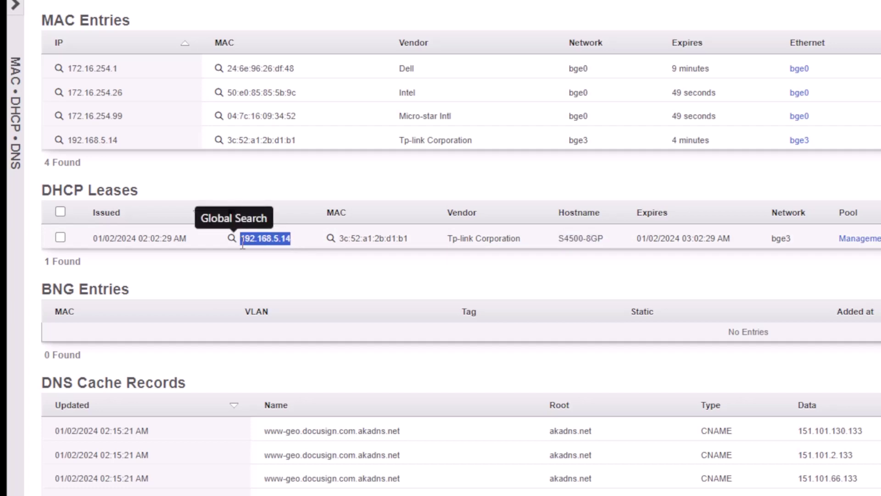
scroll(309, 292, up, 1)
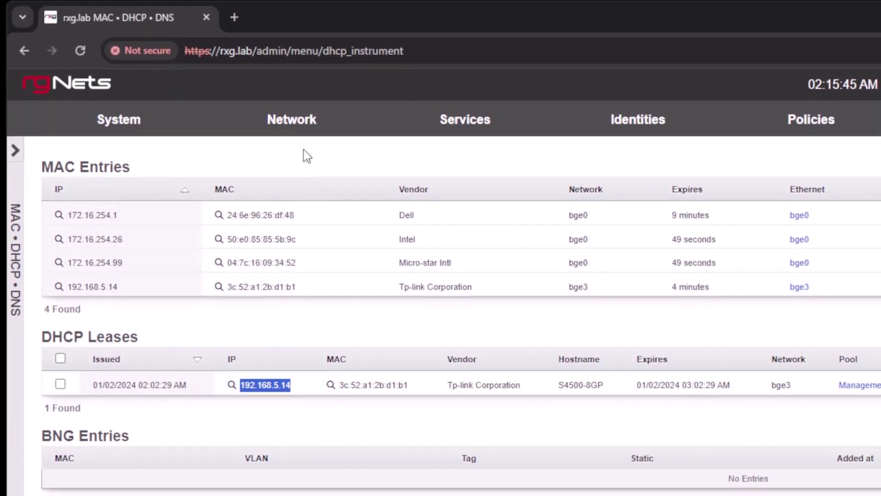
mouse_move(292, 118)
click(270, 312)
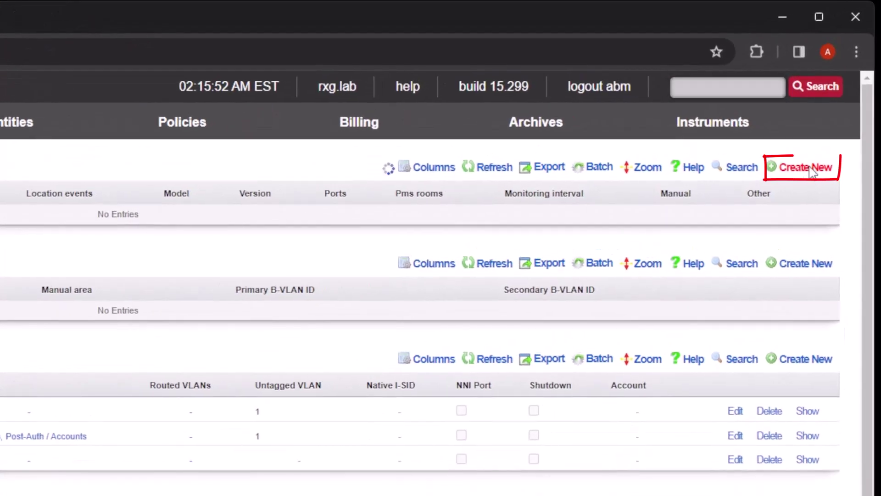
- Start a new switch named OmadaPro, type TP-Link, host 192.168.5.14
click(819, 141)
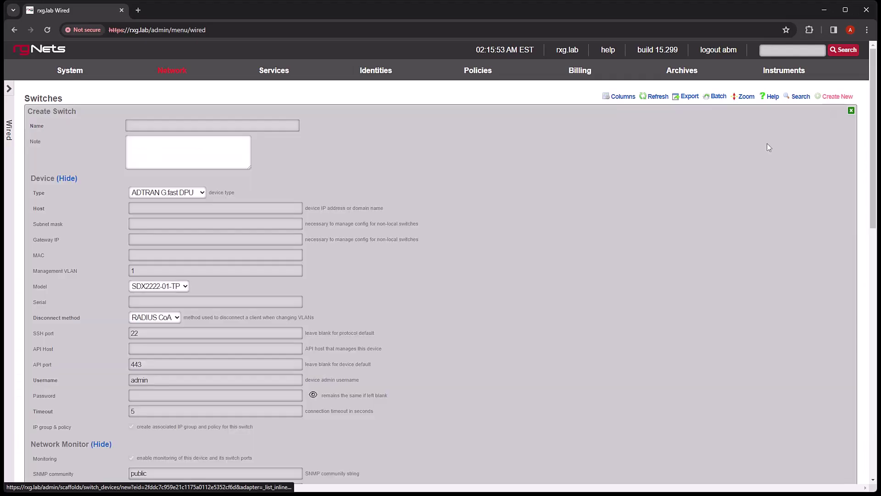
click(208, 124)
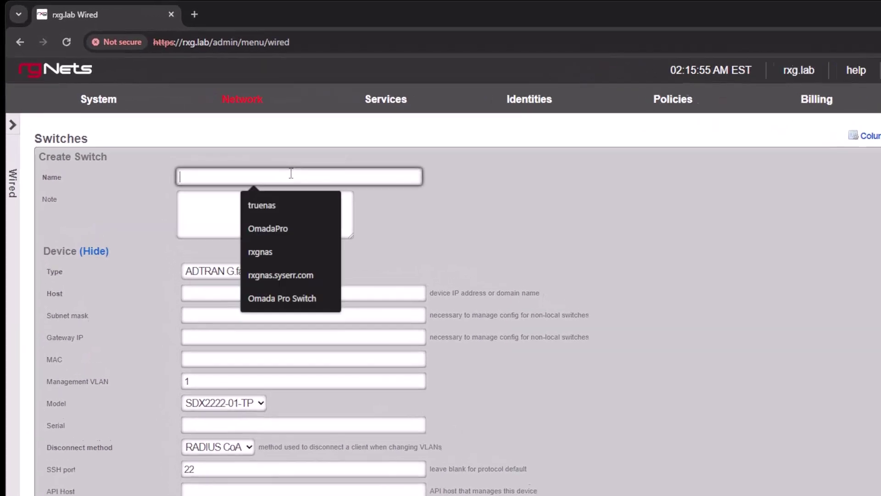
text(Omada)
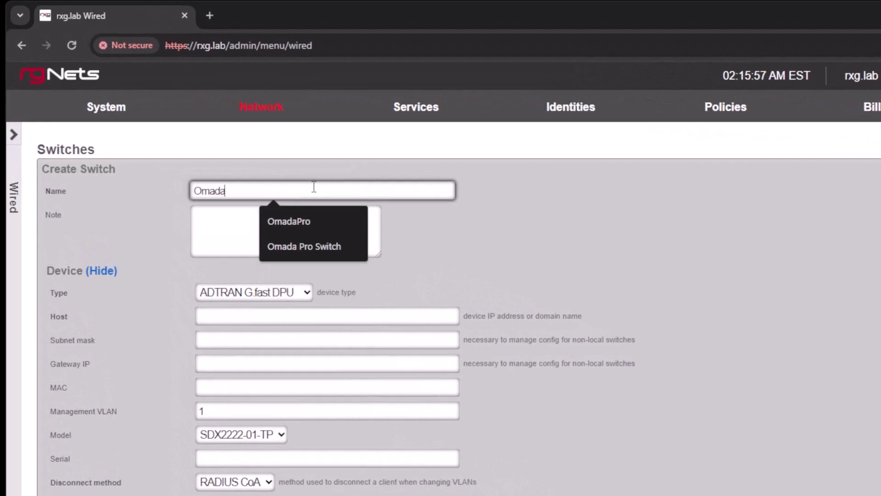
key(Down)
key(Return)
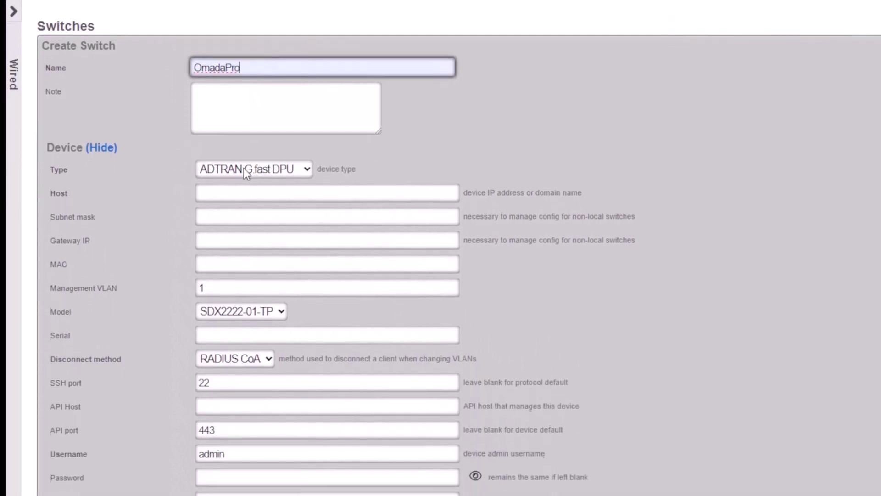
click(244, 168)
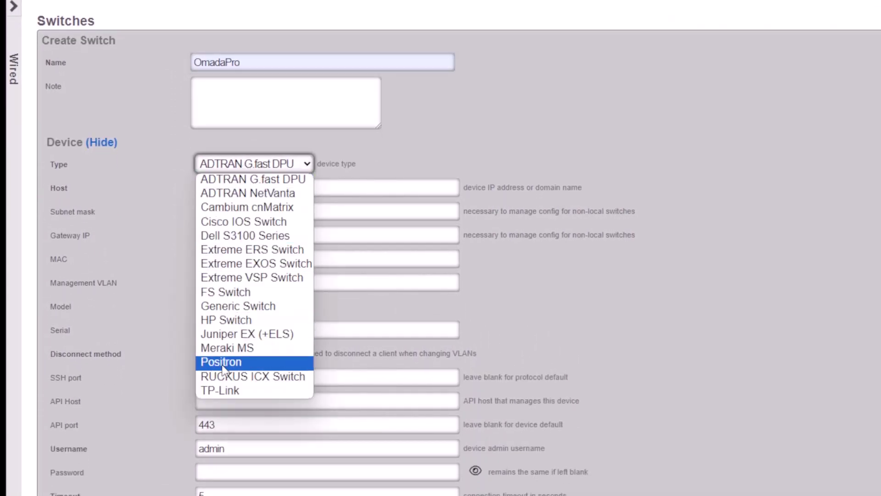
click(219, 392)
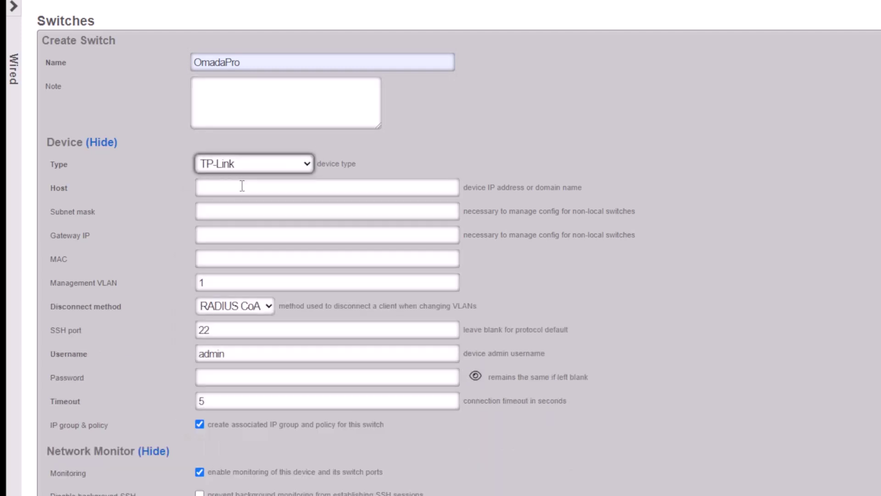
click(240, 188)
key(Down)
key(Return)
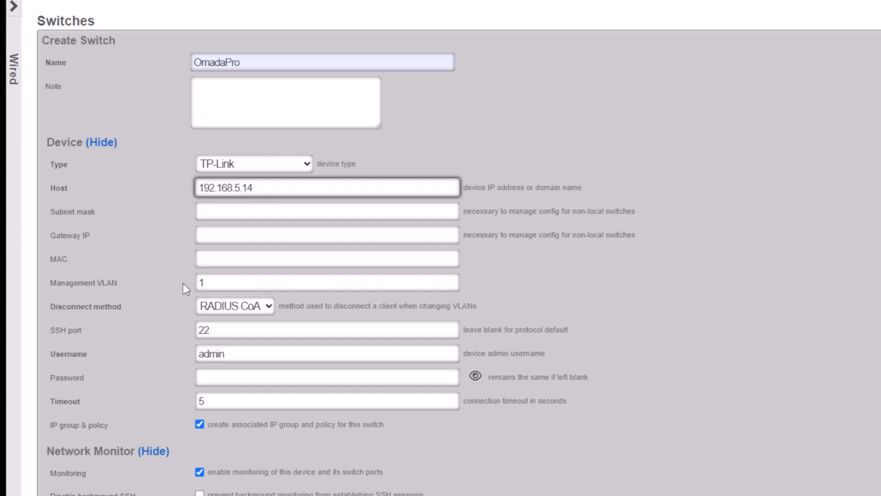
- Enter the switch password, set timeout 10 and monitoring interval 60, and create the switch
click(249, 377)
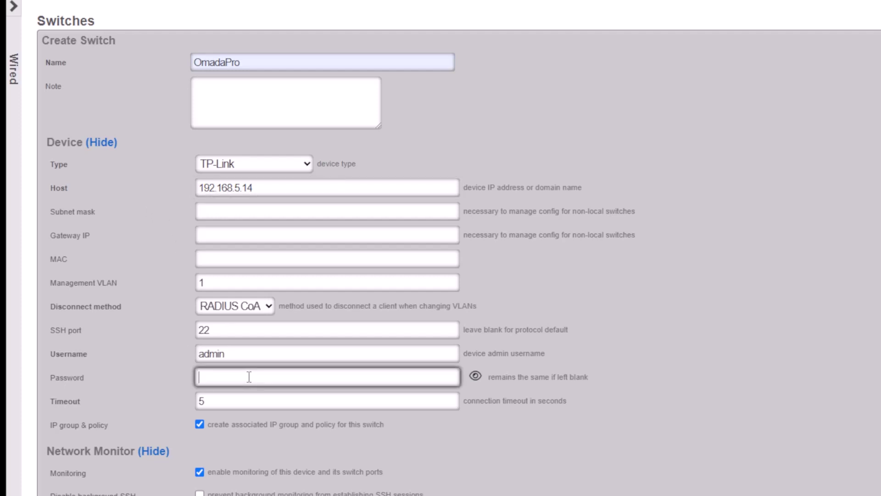
text(***********)
scroll(175, 321, down, 3)
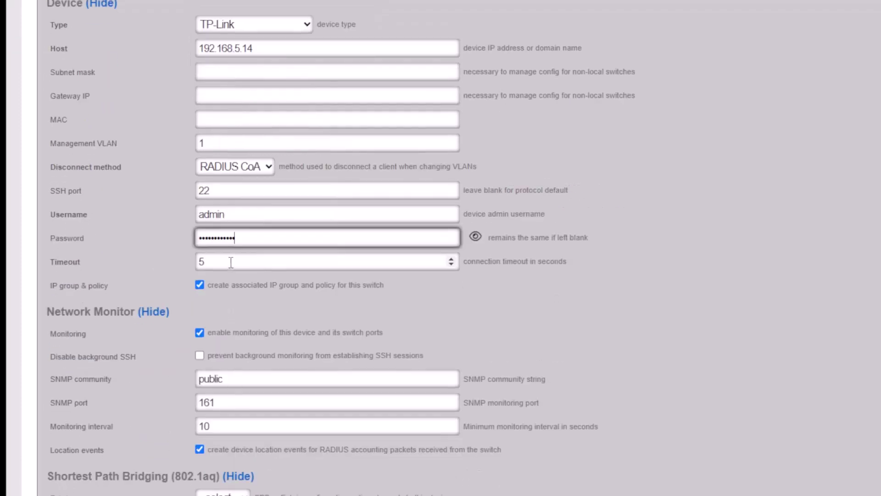
key(Tab)
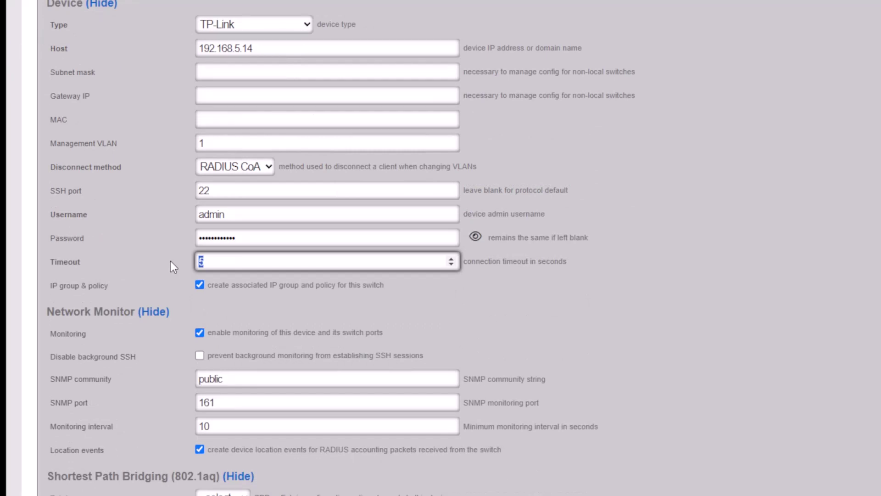
text(10)
scroll(238, 390, down, 2)
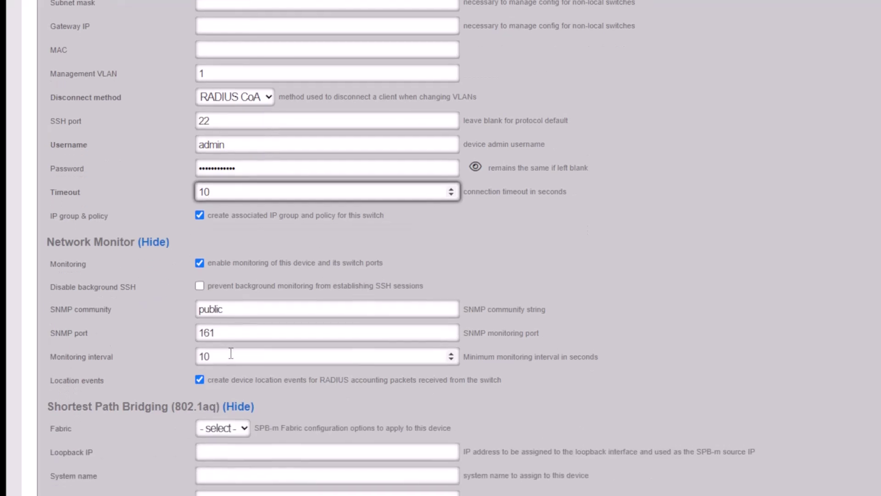
double_click(231, 357)
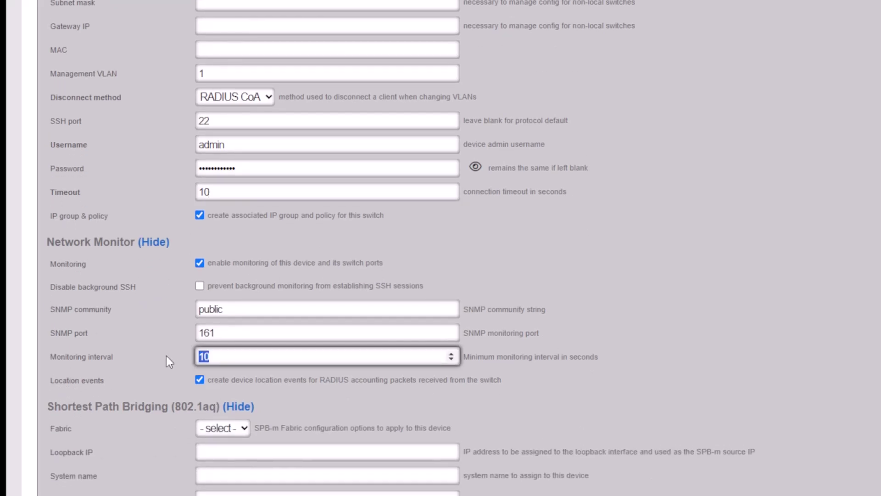
text(60)
scroll(158, 354, up, 2)
scroll(141, 344, down, 8)
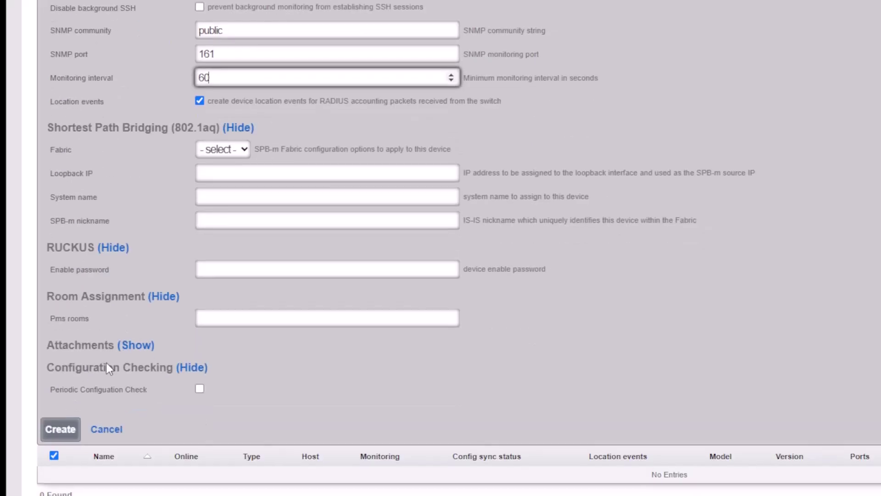
click(55, 431)
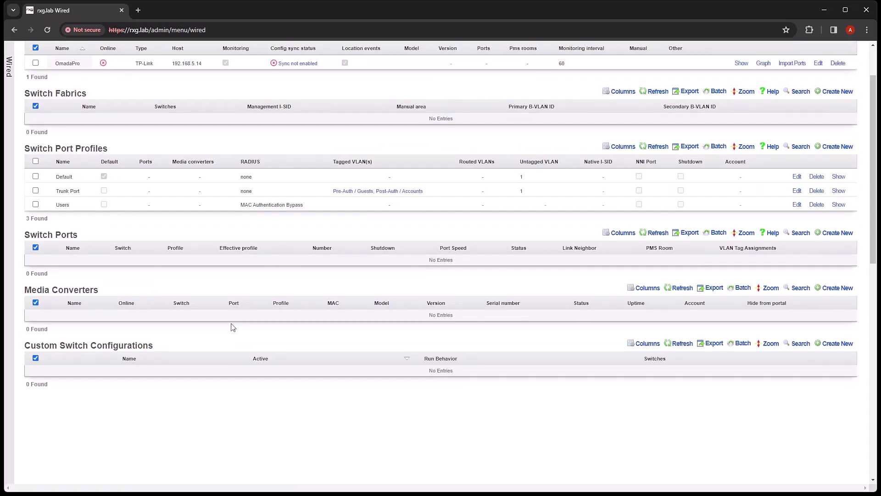
- Check that OmadaPro at 192.168.5.14 shows Online with 'Sync not enabled'
scroll(257, 329, up, 2)
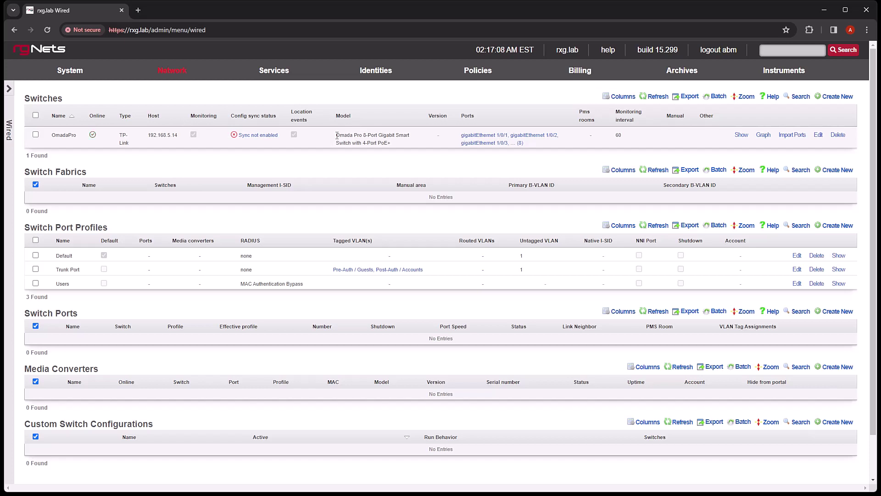
mouse_move(76, 124)
mouse_down()
mouse_move(107, 148)
mouse_move(92, 124)
mouse_move(107, 125)
mouse_up()
key(Escape)
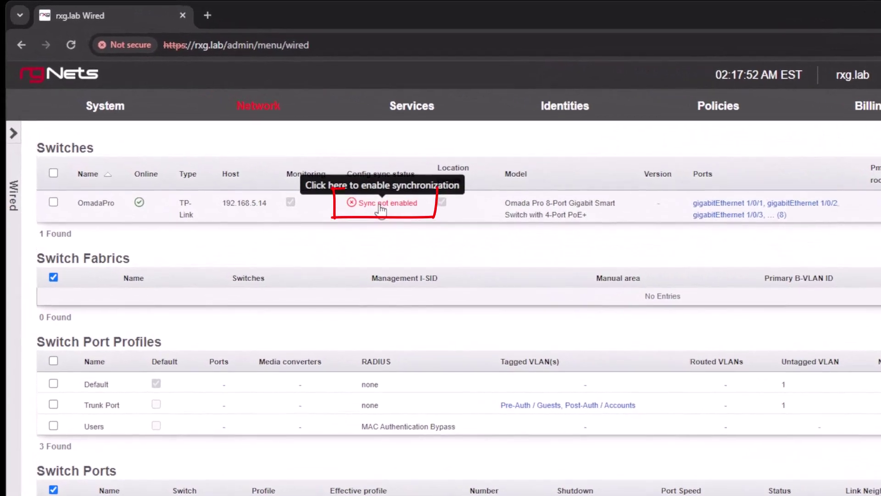
- Generate OmadaPro's config diff, enable config synchronization and confirm the connectivity warning
click(381, 203)
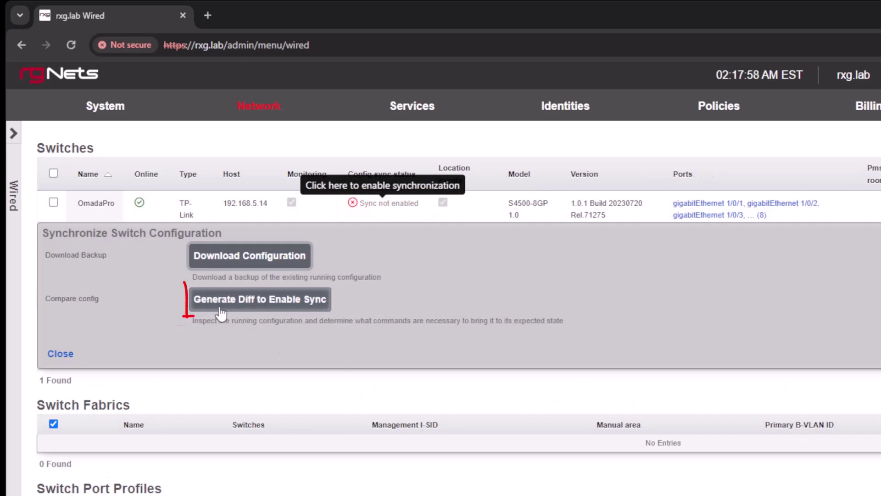
click(247, 304)
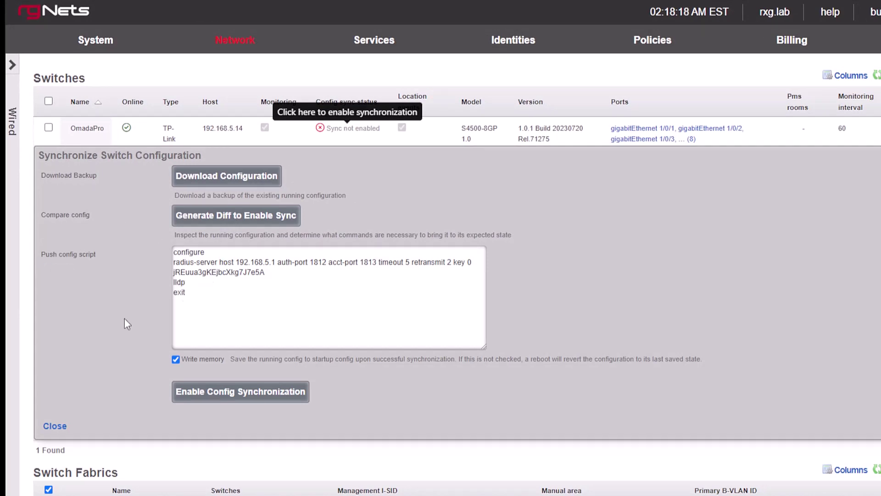
click(225, 397)
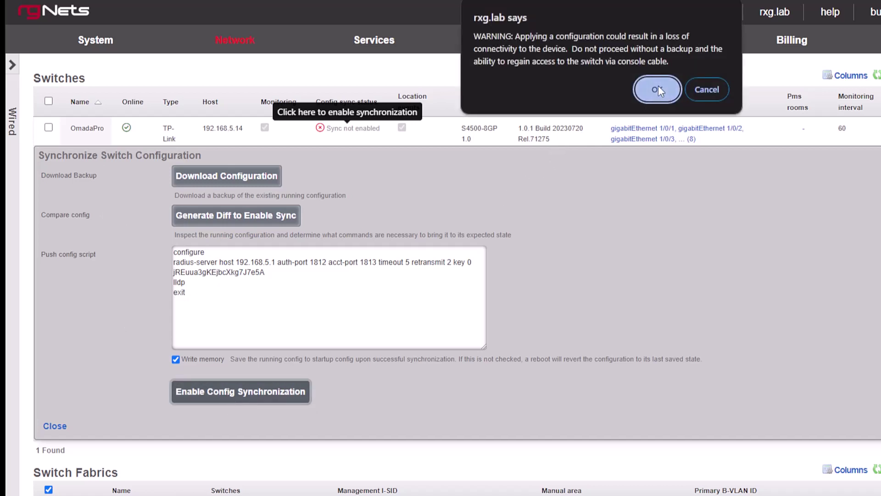
click(657, 89)
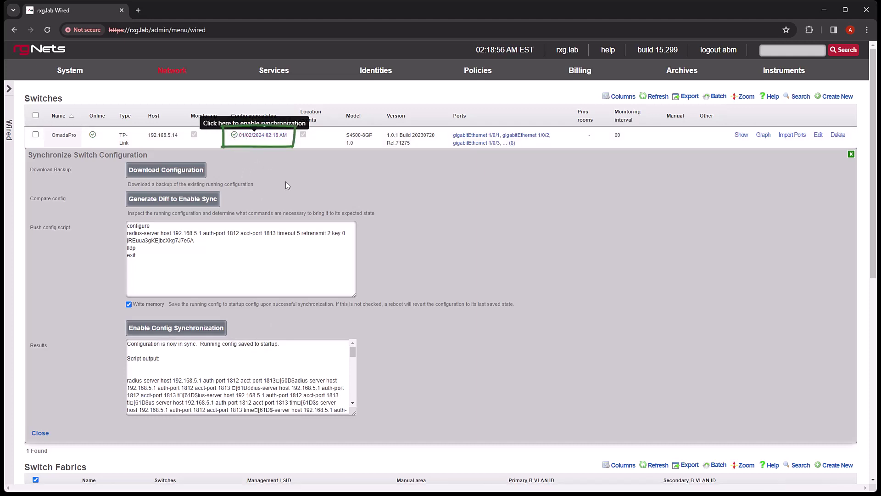
- Reload the Wired page and expand OmadaPro's ports gigabitEthernet 1/0/1–1/0/8
click(47, 30)
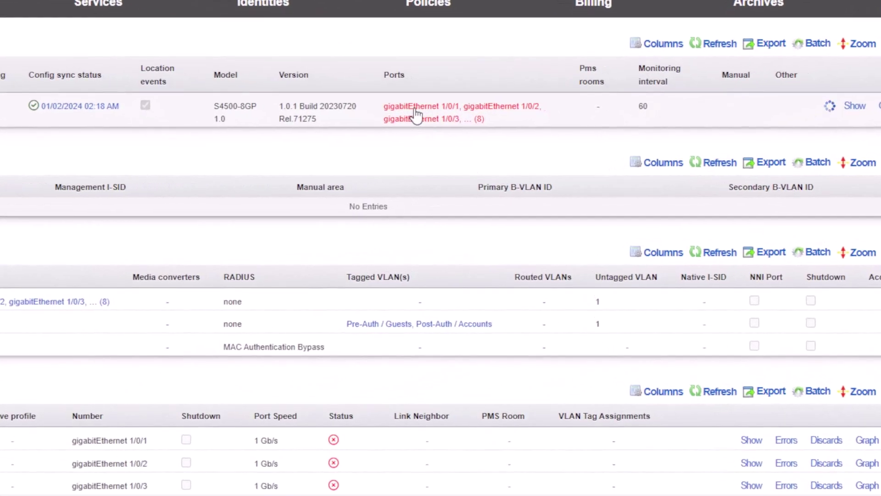
click(459, 131)
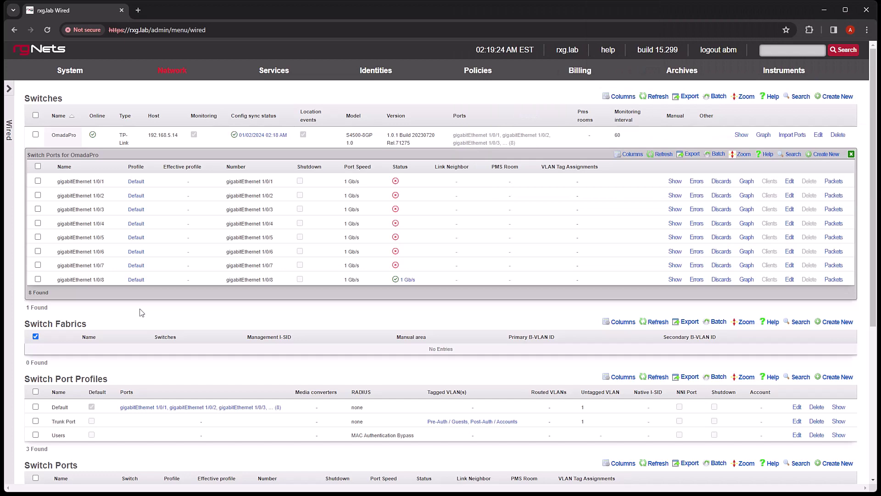
scroll(232, 319, down, 3)
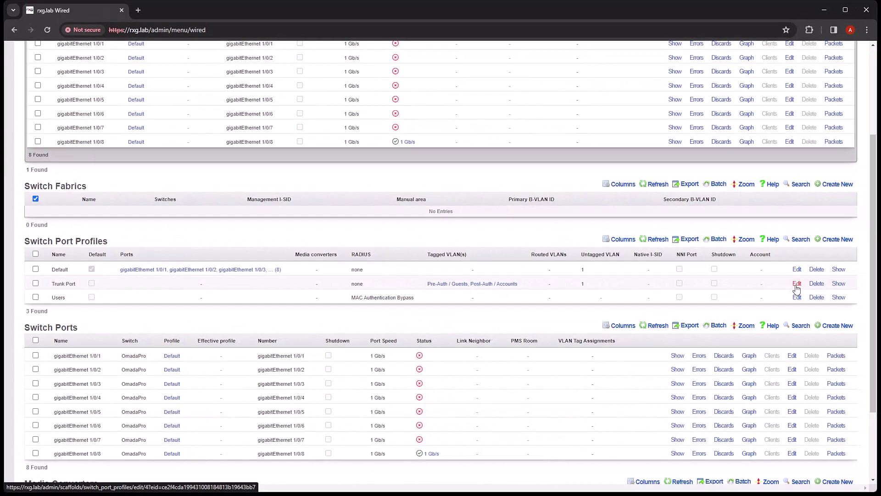
- Add OmadaPro ports gigabitEthernet 1/0/1 through 1/0/8 to the Trunk Port profile
click(797, 284)
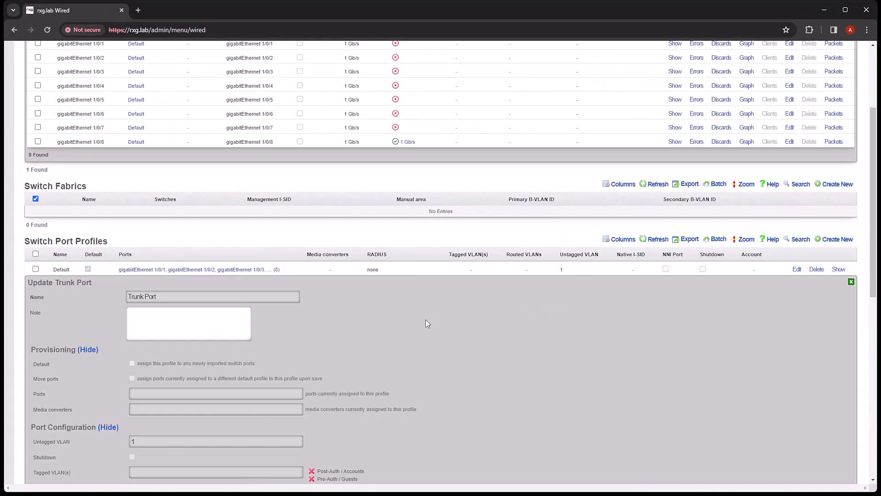
scroll(435, 321, down, 2)
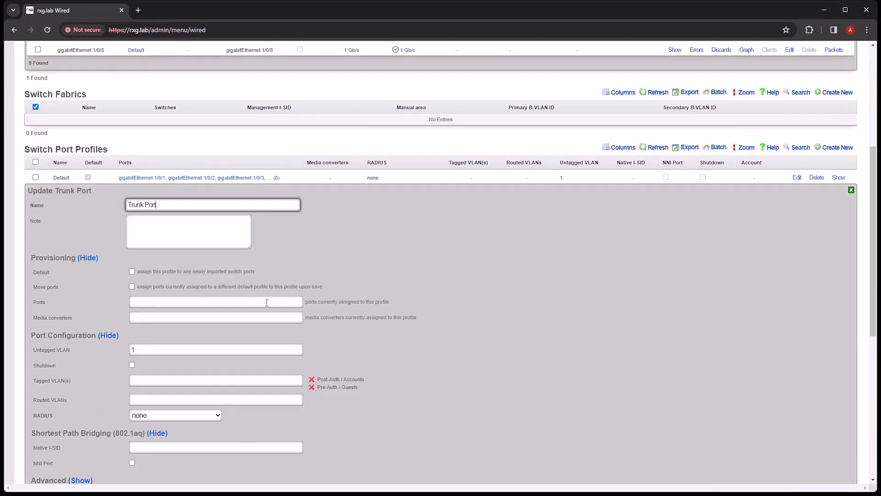
click(267, 302)
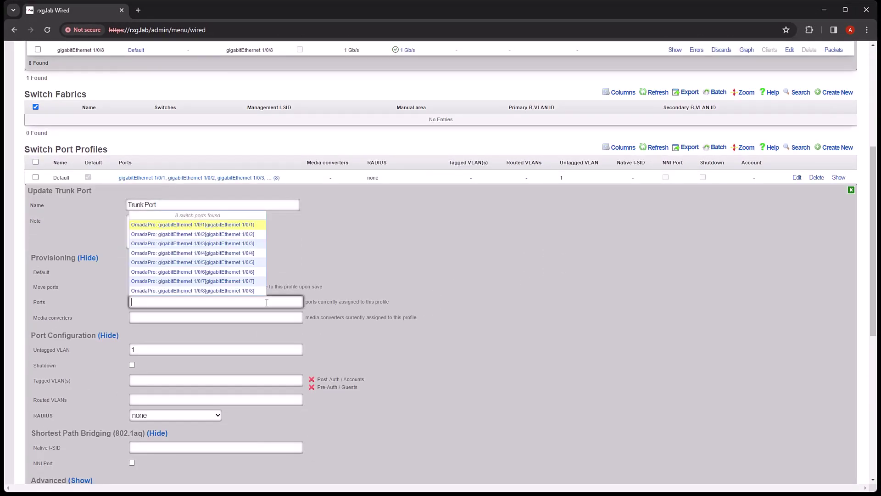
click(236, 225)
click(235, 235)
click(235, 244)
click(235, 253)
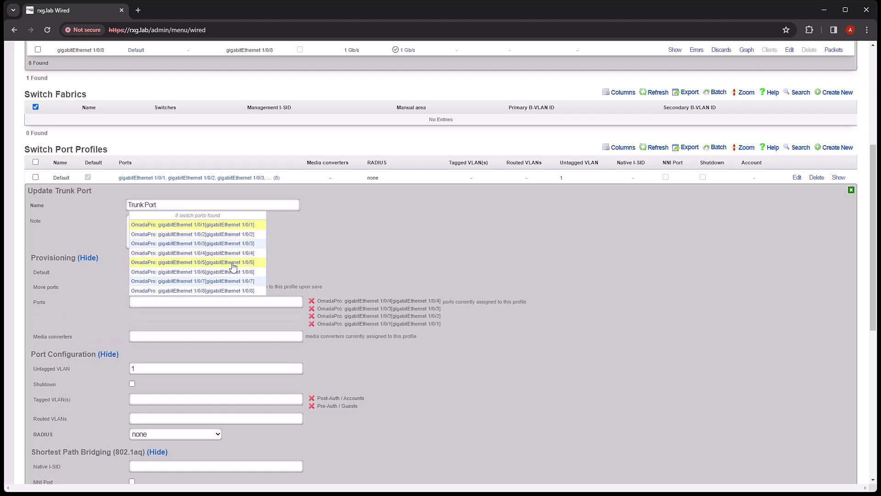
click(232, 264)
click(233, 272)
click(233, 281)
click(231, 291)
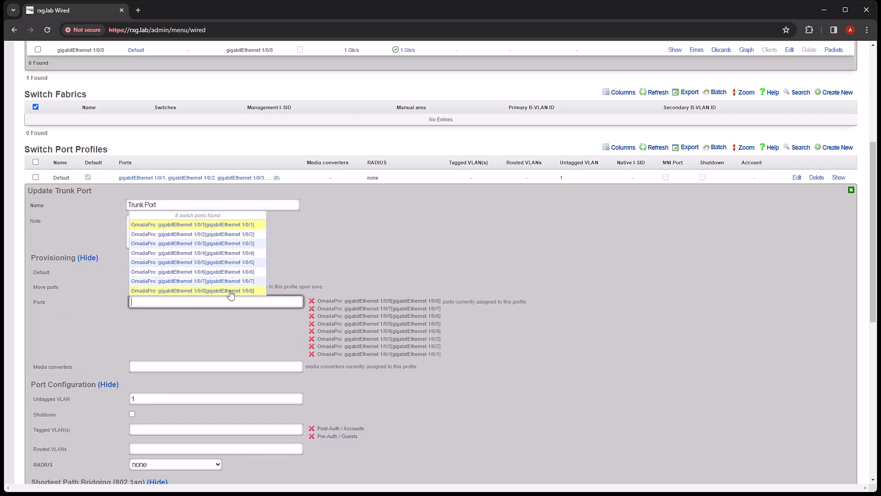
- Save the Trunk Port profile and close OmadaPro's port list
scroll(444, 423, down, 2)
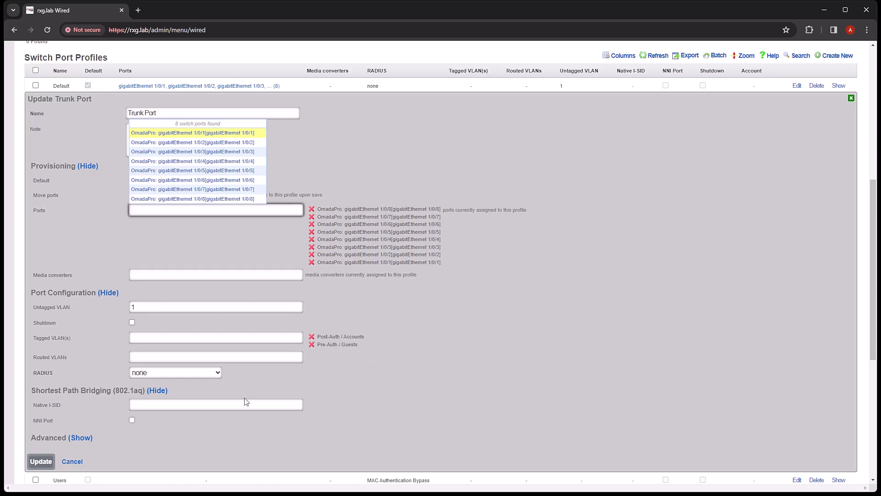
click(41, 461)
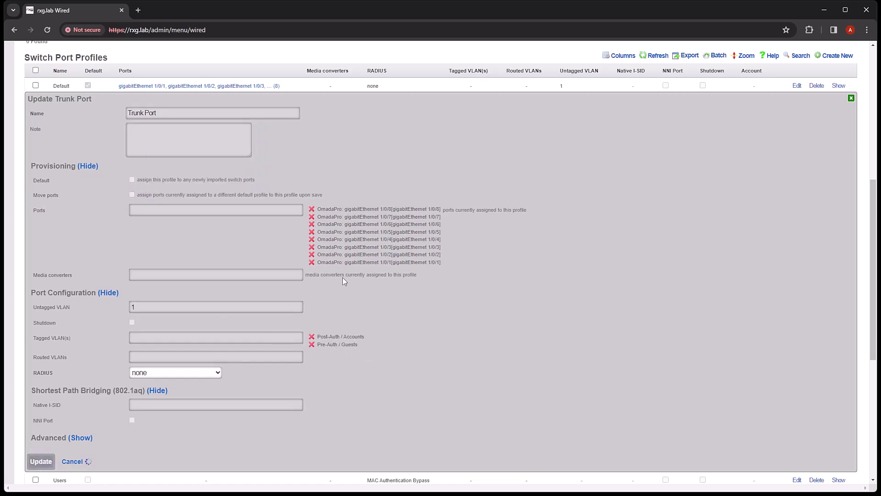
scroll(319, 274, up, 5)
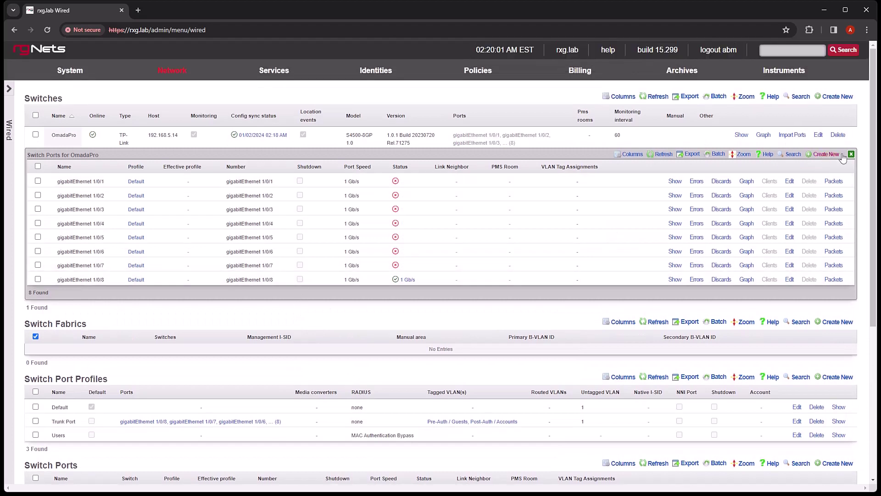
click(850, 155)
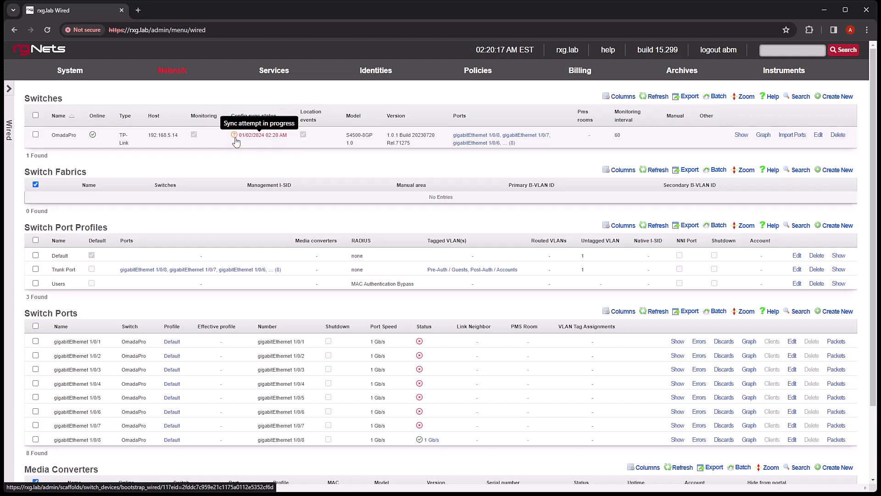
- In a new tab, log into the switch at 192.168.5.14 as admin
click(139, 10)
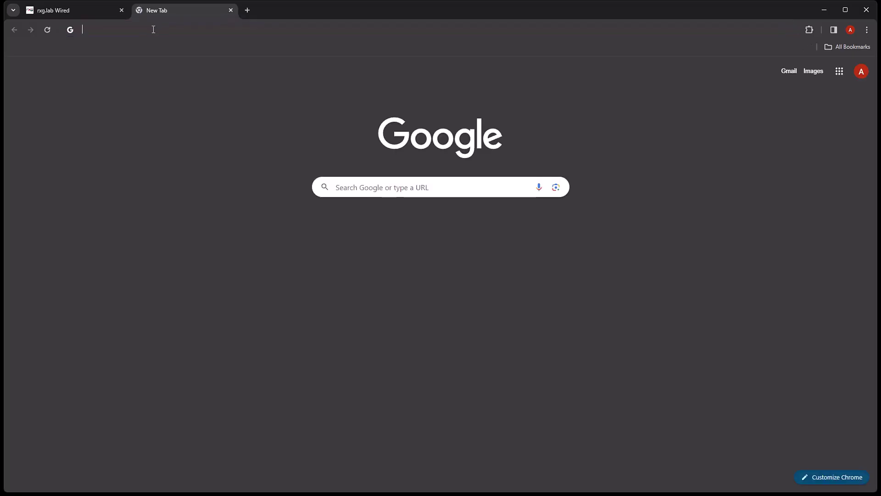
text(192.168.5.14)
key(Return)
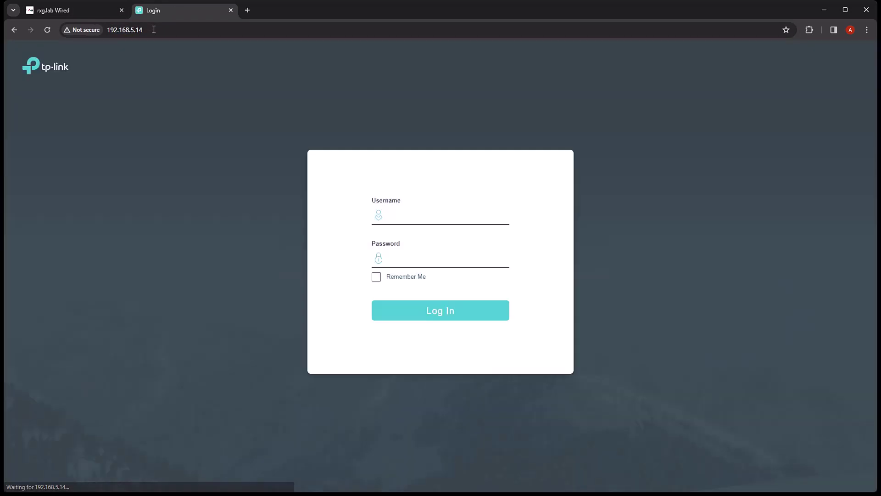
click(409, 217)
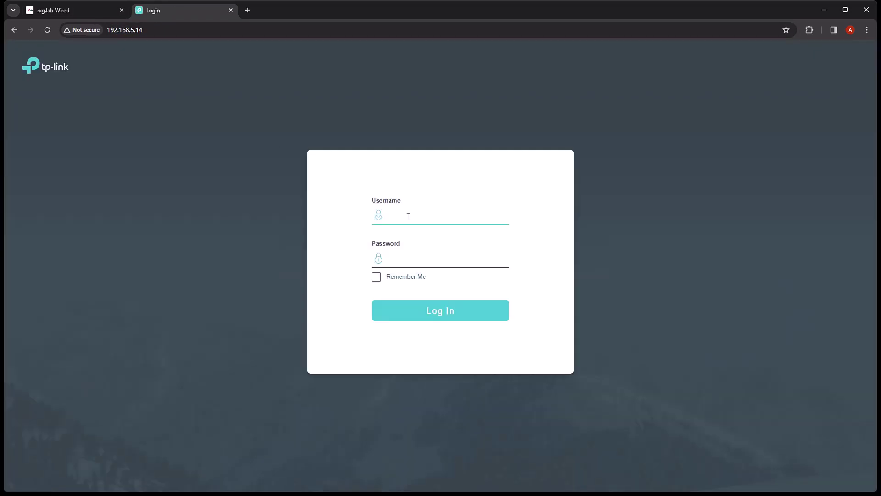
text(admin)
key(Tab)
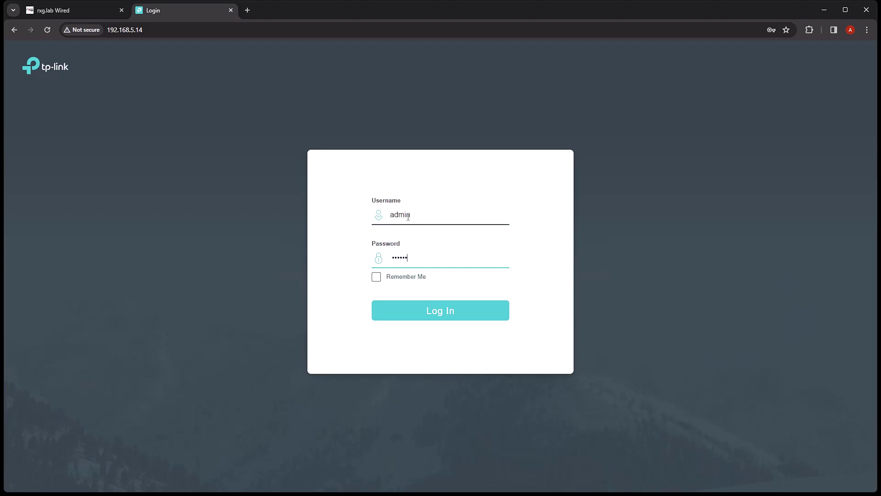
key(Return)
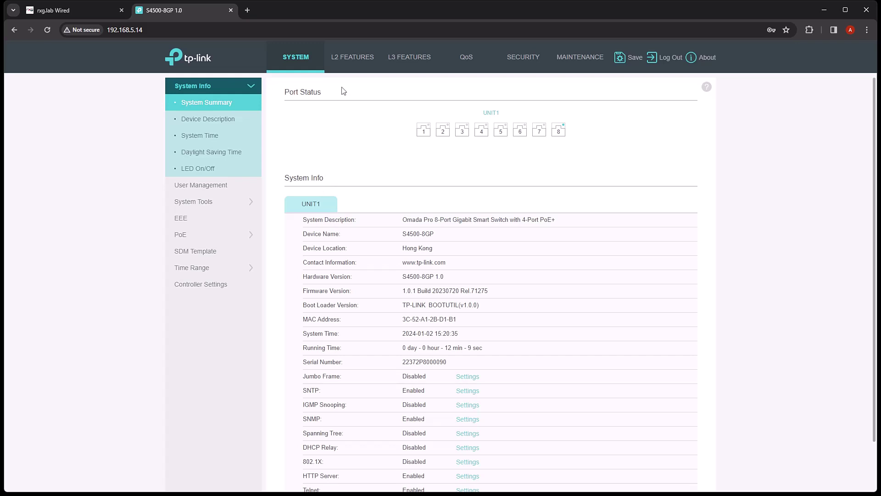
- Review the switch's 802.1Q VLAN table of 119 VLANs, then return to the rXg Wired tab
click(353, 59)
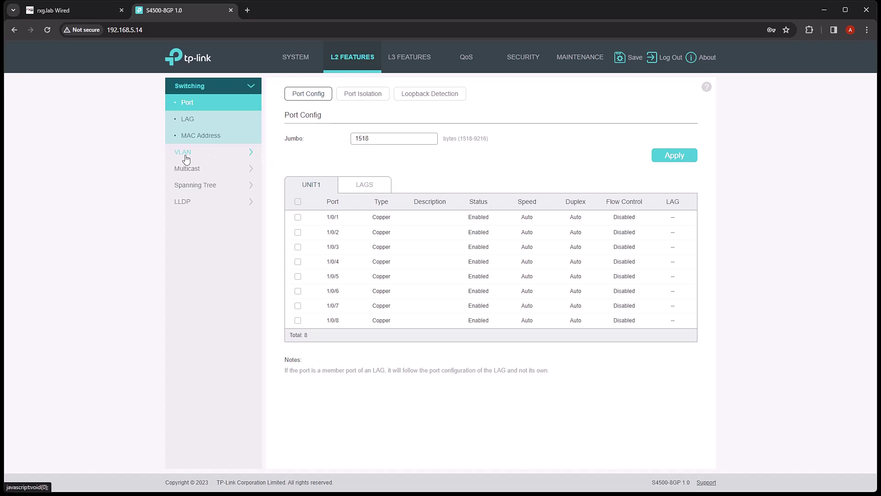
click(185, 155)
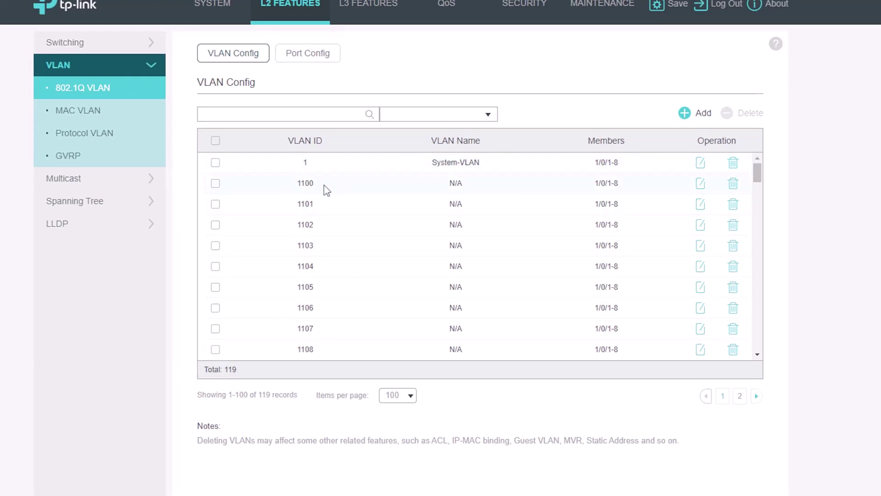
scroll(333, 191, down, 20)
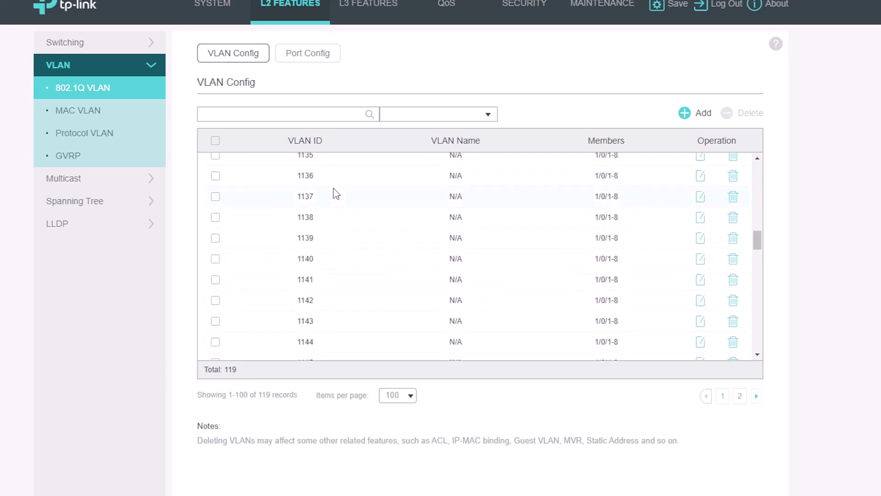
scroll(338, 191, down, 10)
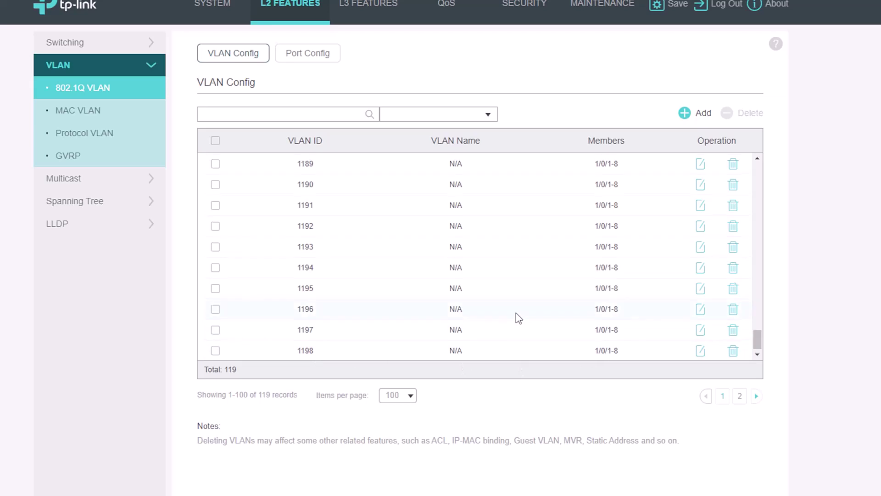
scroll(516, 313, up, 20)
scroll(516, 312, up, 17)
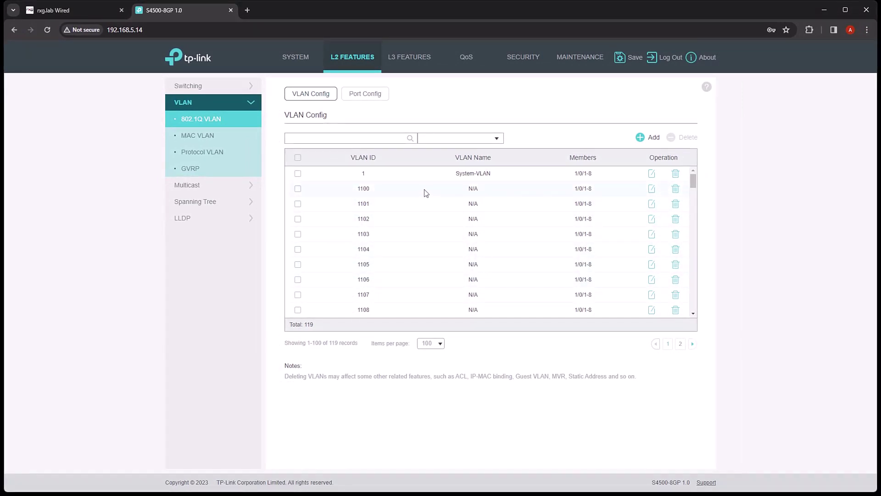
click(82, 10)
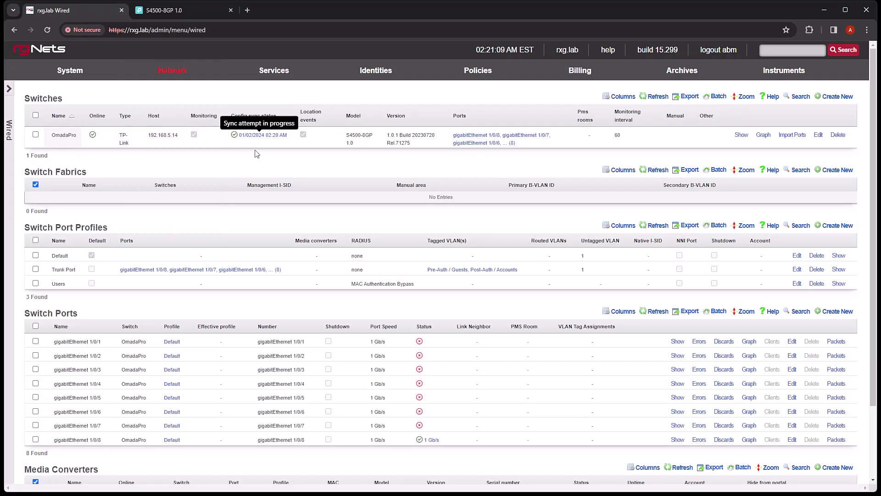